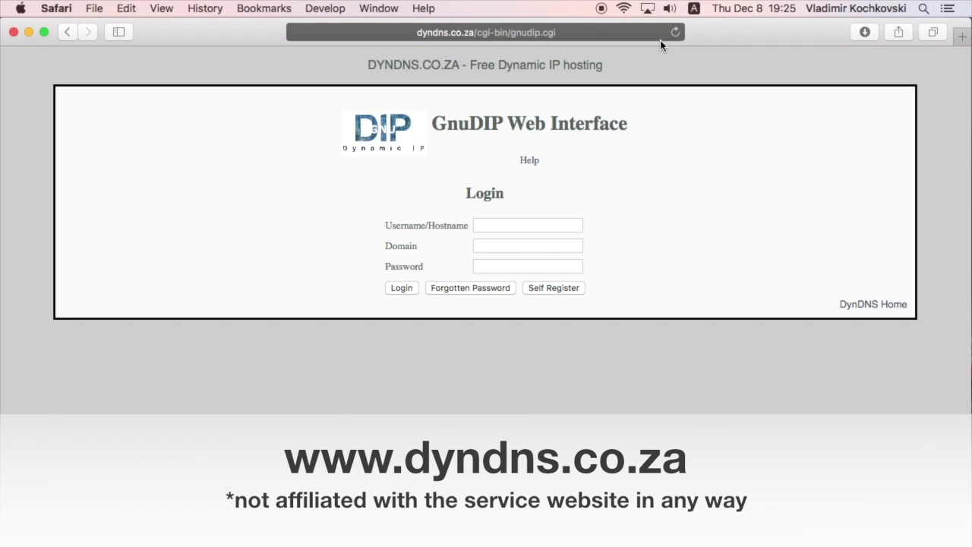
- Self-register username testhuawei with an e-mail address, password (twice) and the image verification text
{"action": "left_click", "coordinate": [552, 290]}
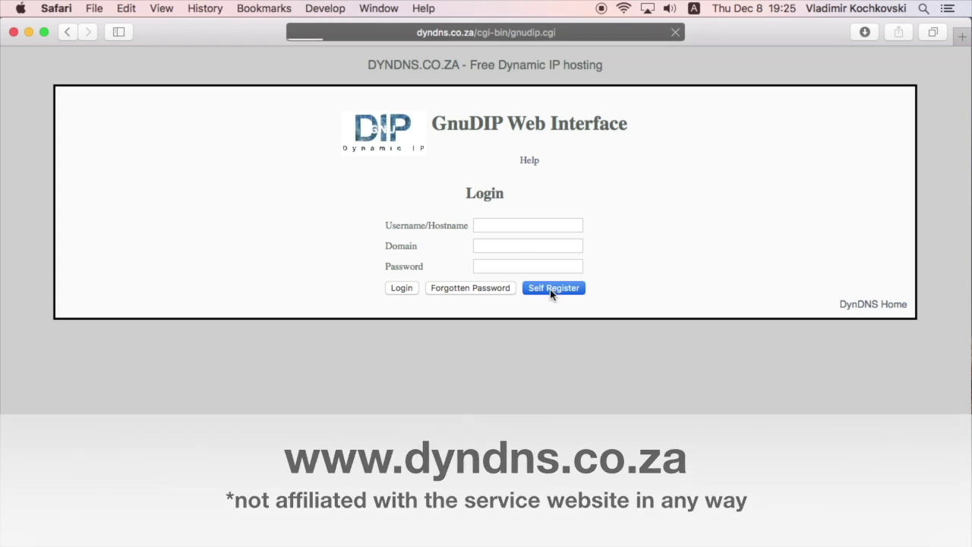
{"action": "type", "text": "testhuawei"}
{"action": "key", "text": "Tab"}
{"action": "key", "text": "Tab"}
{"action": "type", "text": "••••••••••"}
{"action": "key", "text": "Tab"}
{"action": "type", "text": "••••••••••"}
{"action": "key", "text": "Tab"}
{"action": "type", "text": "fwsytzqhws"}
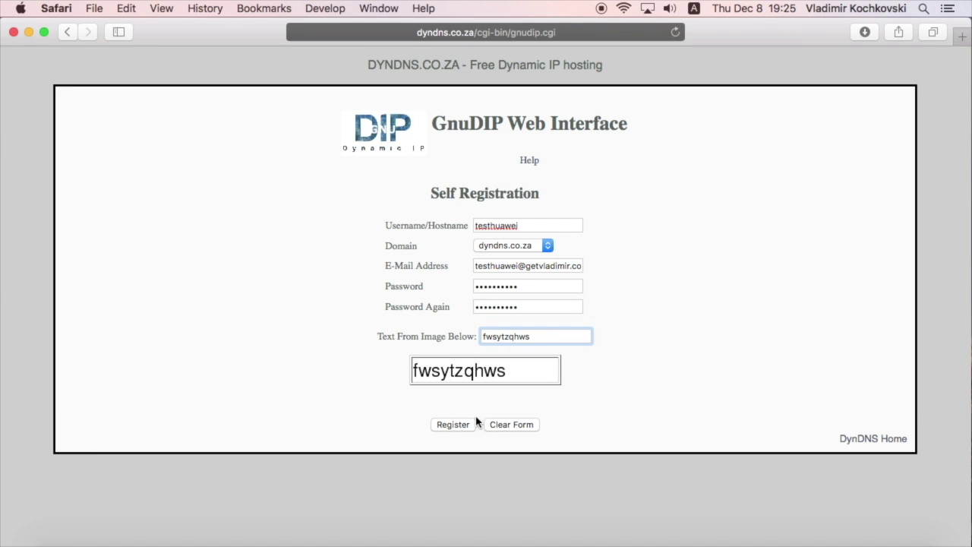
{"action": "left_click", "coordinate": [456, 430]}
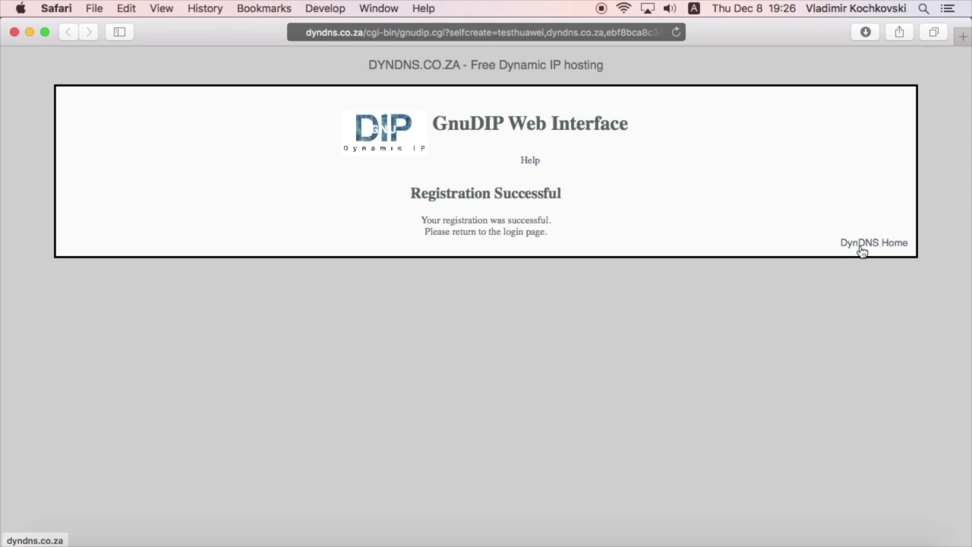
- Back on the login page, enter username testhuawei and paste the copied DYNDNS.CO.ZA into Domain
{"action": "left_click", "coordinate": [861, 249]}
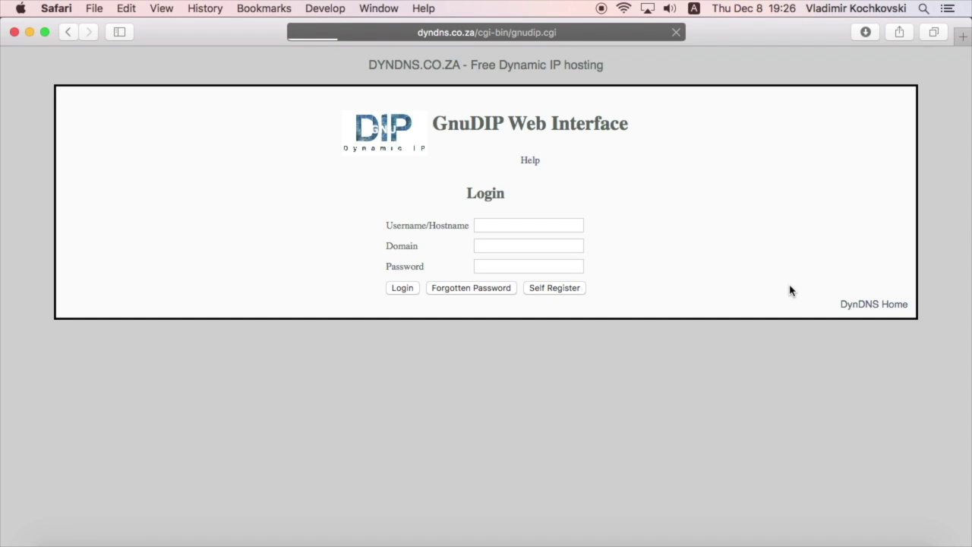
{"action": "left_click", "coordinate": [489, 226]}
{"action": "type", "text": "testhuawei"}
{"action": "key", "text": "Tab"}
{"action": "left_click", "coordinate": [368, 67]}
{"action": "left_click_drag", "start_coordinate": [372, 67], "coordinate": [458, 67]}
{"action": "key", "text": "super+c"}
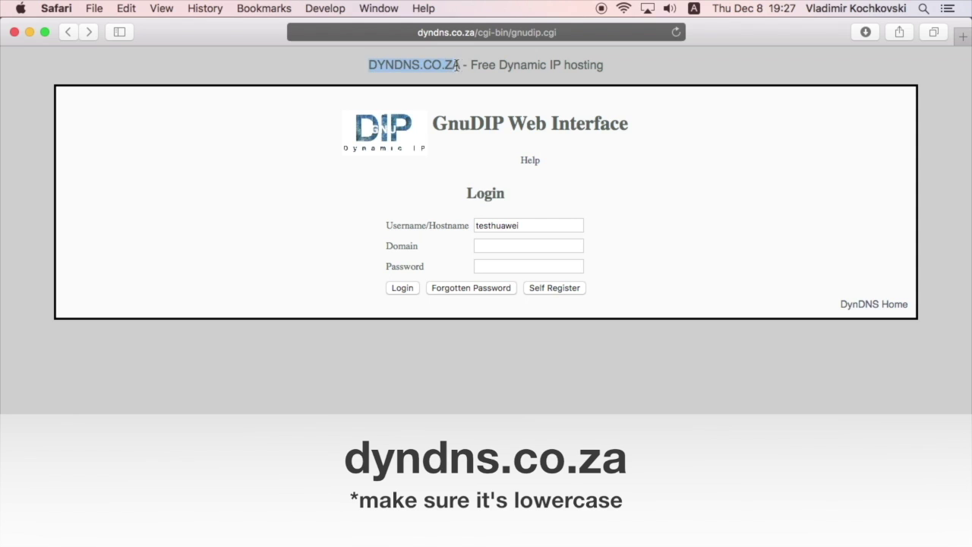
{"action": "left_click", "coordinate": [490, 246]}
{"action": "key", "text": "super+v"}
{"action": "key", "text": "super+a"}
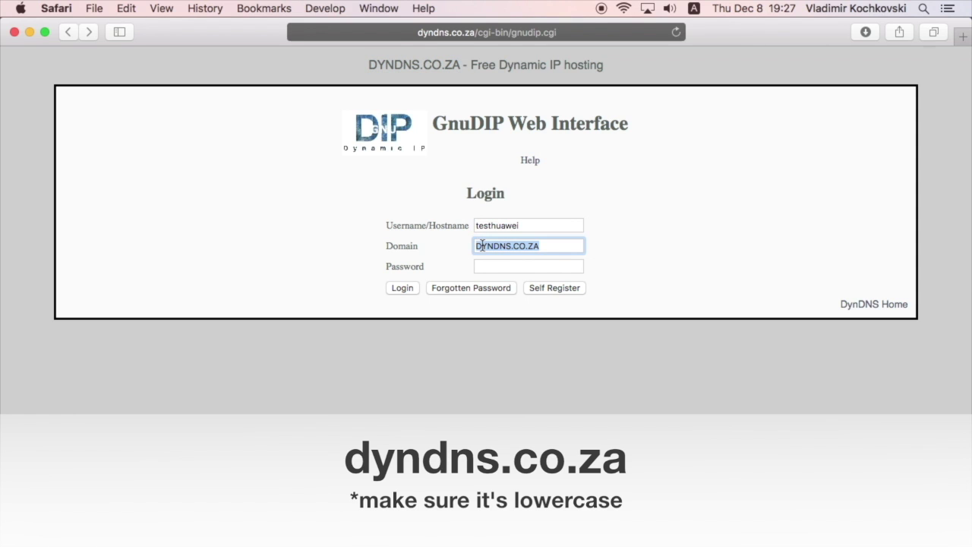
- Convert the domain to lowercase dyndns.co.za, paste the account password and log in
{"action": "left_click", "coordinate": [121, 9]}
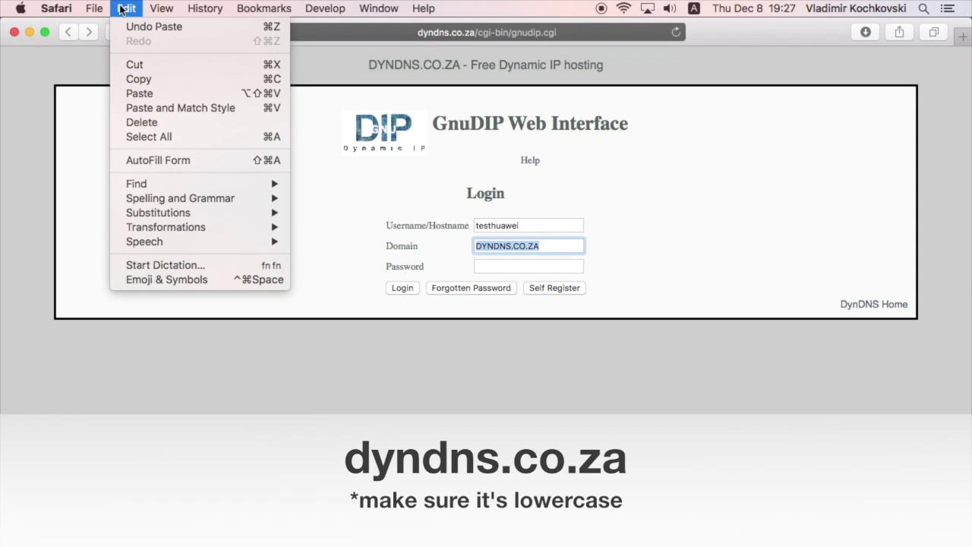
{"action": "mouse_move", "coordinate": [239, 227]}
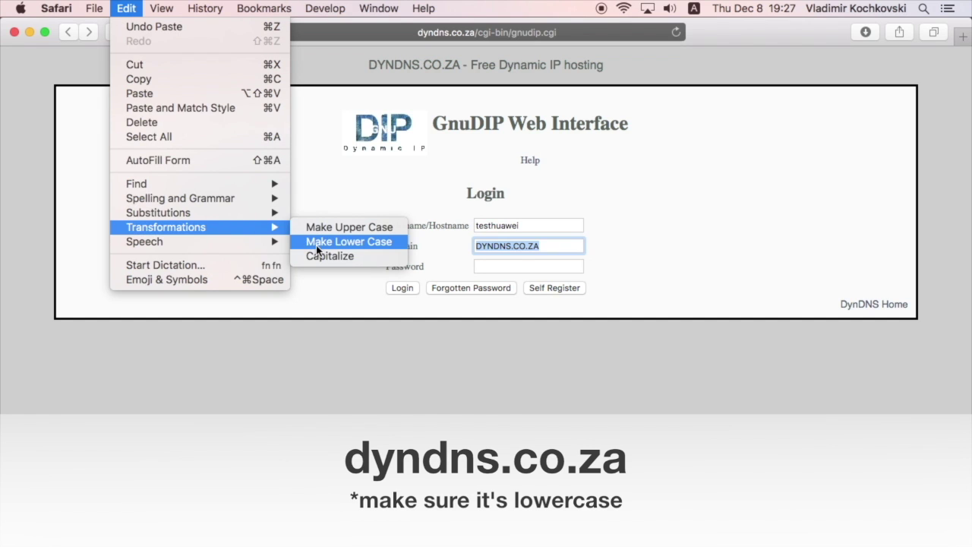
{"action": "left_click", "coordinate": [316, 243]}
{"action": "left_click", "coordinate": [555, 268]}
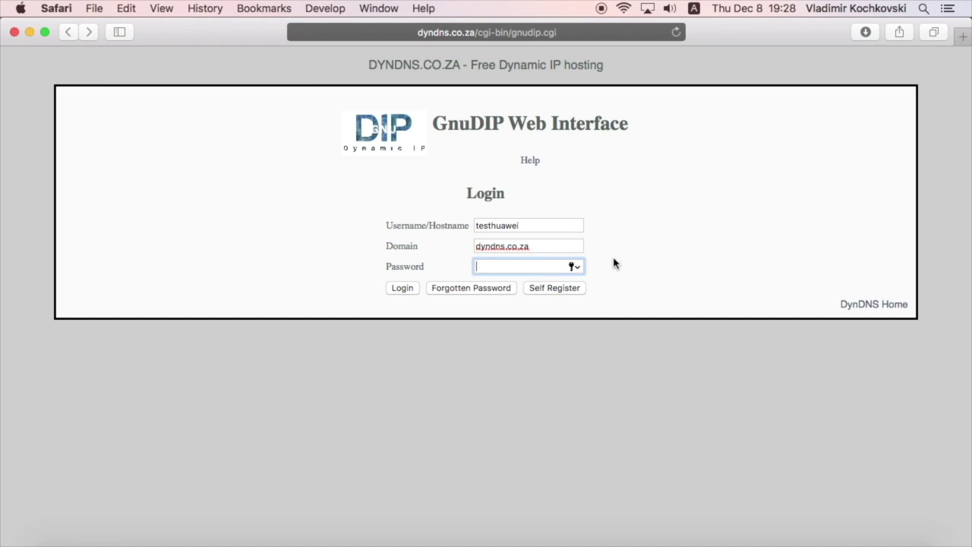
{"action": "key", "text": "super+v"}
{"action": "left_click", "coordinate": [403, 288]}
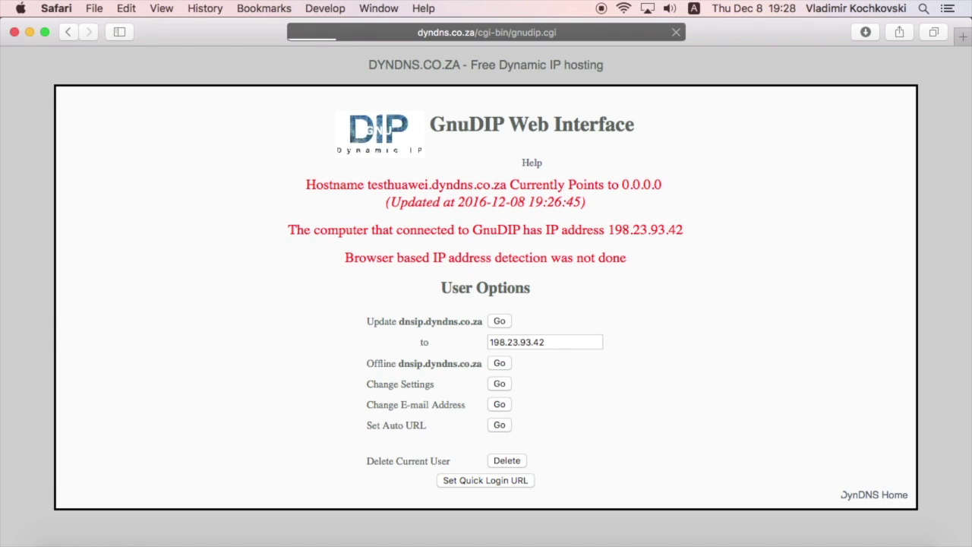
- Highlight the hostname, its current address 0.0.0.0 and the connecting IP 198.23.93.42
{"action": "left_click_drag", "start_coordinate": [368, 185], "coordinate": [506, 185]}
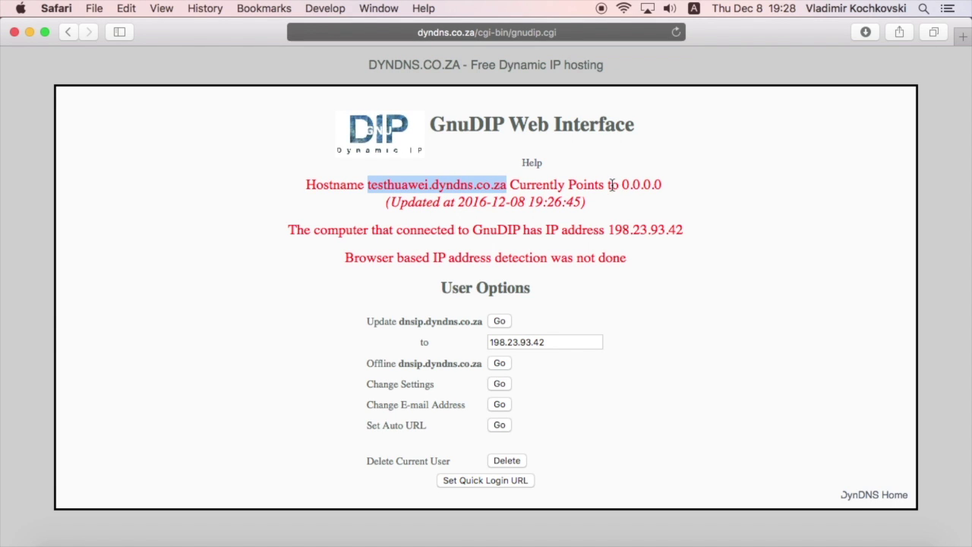
{"action": "left_click_drag", "start_coordinate": [623, 184], "coordinate": [661, 185]}
{"action": "left_click", "coordinate": [631, 217]}
{"action": "left_click_drag", "start_coordinate": [611, 230], "coordinate": [693, 232]}
{"action": "left_click", "coordinate": [693, 232]}
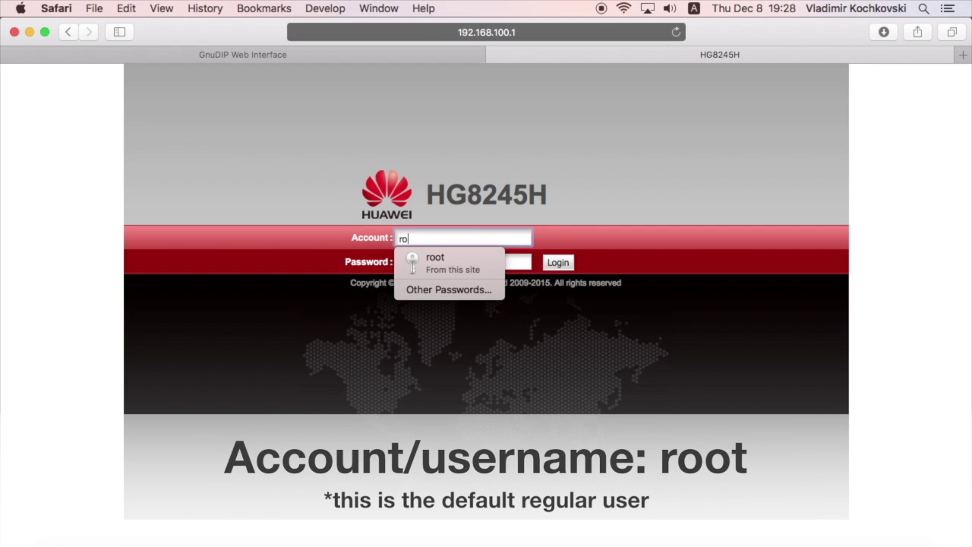
- Enter the default router password and log in as root
{"action": "left_click", "coordinate": [400, 262]}
{"action": "type", "text": "admi"}
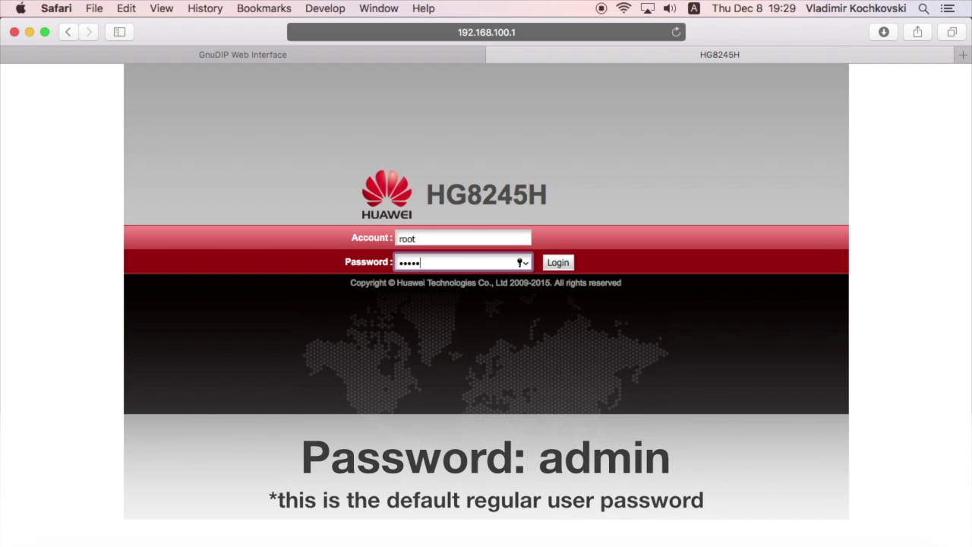
{"action": "left_click", "coordinate": [569, 268]}
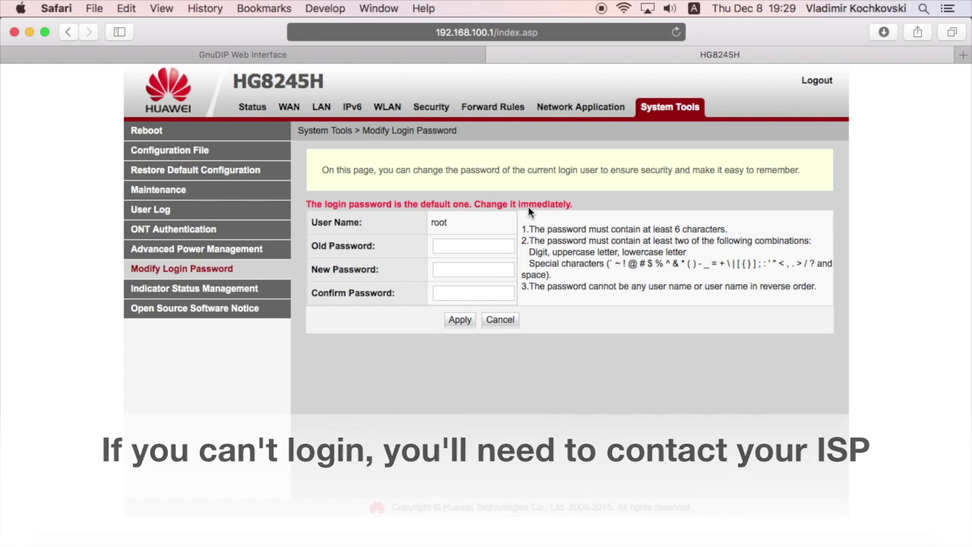
- Under Network Application > DDNS Configuration, add a new entry and enable DDNS
{"action": "left_click", "coordinate": [564, 111]}
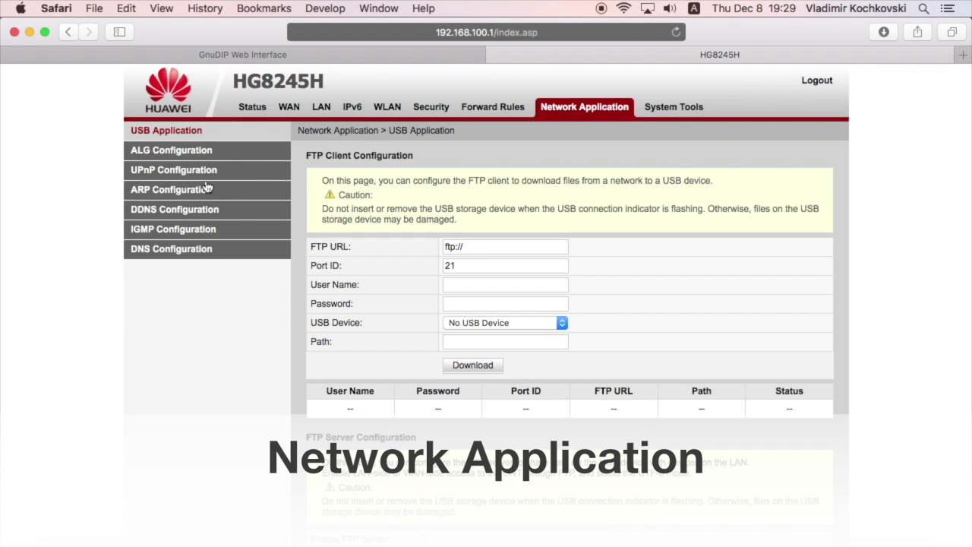
{"action": "left_click", "coordinate": [156, 215]}
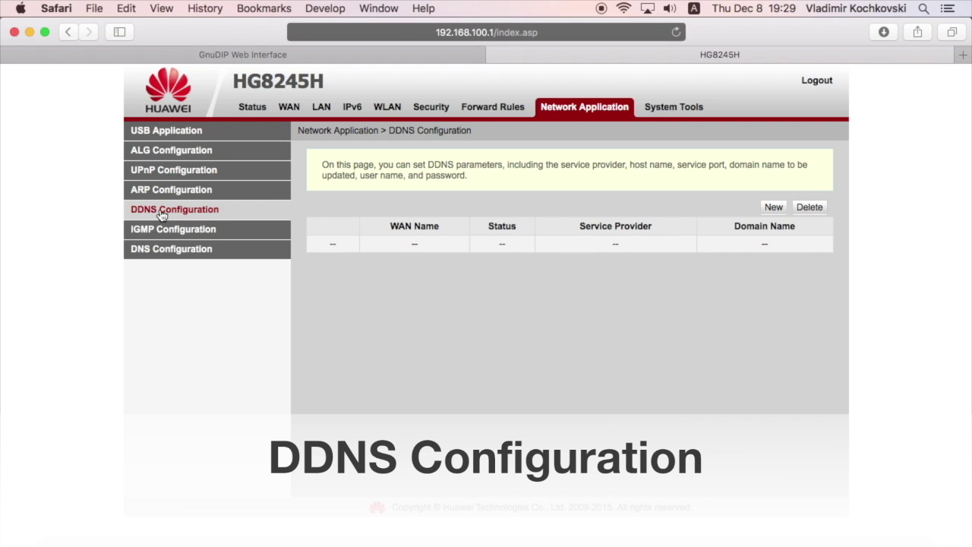
{"action": "left_click", "coordinate": [774, 208]}
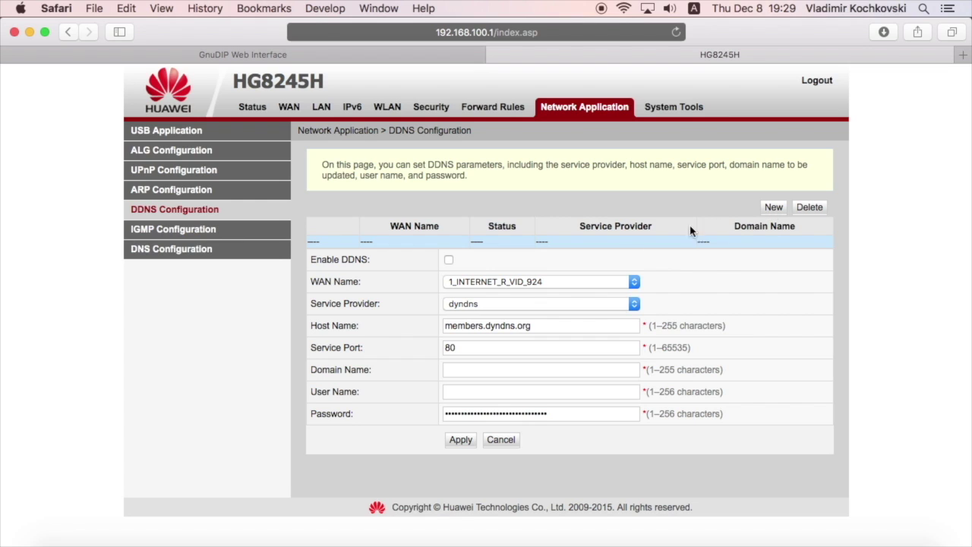
{"action": "left_click", "coordinate": [449, 261]}
- Keep WAN connection 1_INTERNET_R_VID_924, choose provider gnudip and correct the service port to 3495
{"action": "left_click", "coordinate": [504, 282]}
{"action": "left_click", "coordinate": [486, 285]}
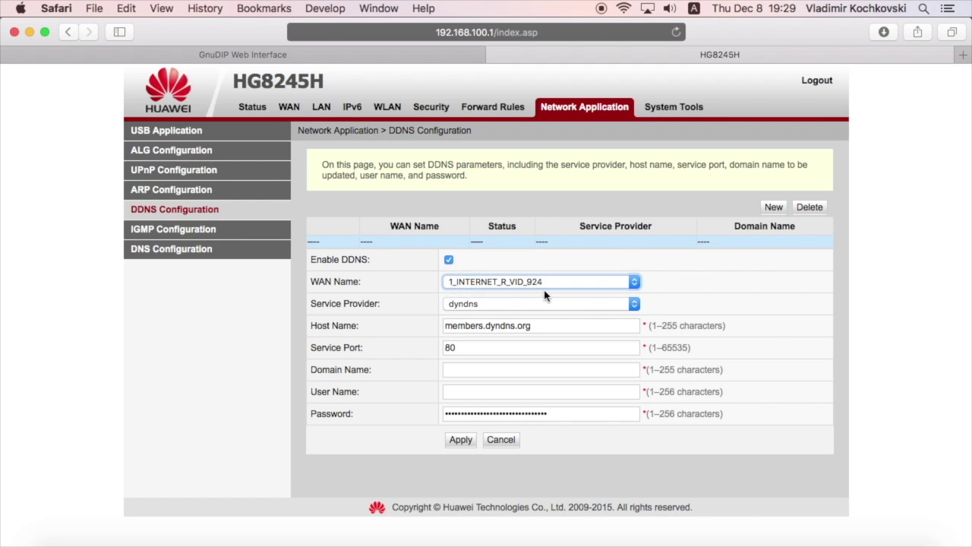
{"action": "left_click", "coordinate": [569, 305]}
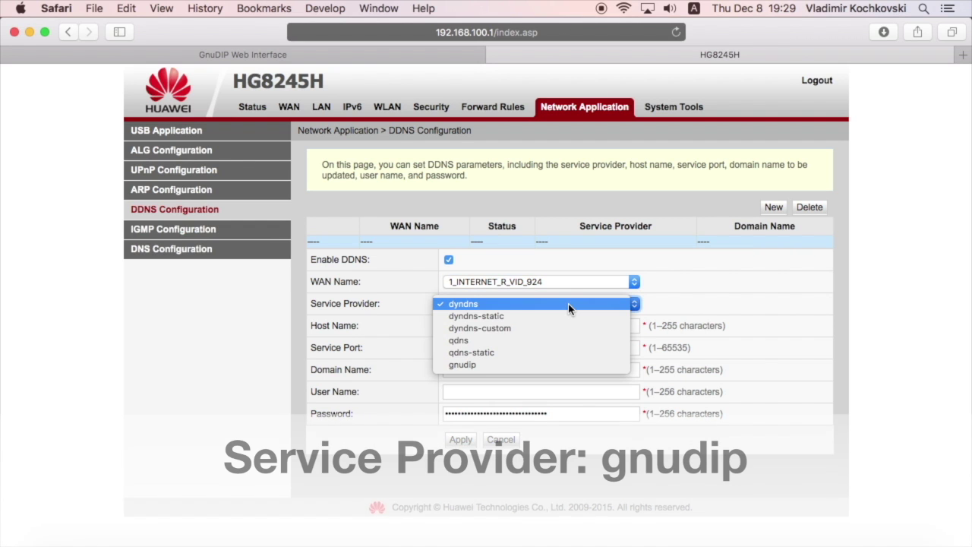
{"action": "left_click", "coordinate": [564, 362]}
{"action": "left_click", "coordinate": [559, 347]}
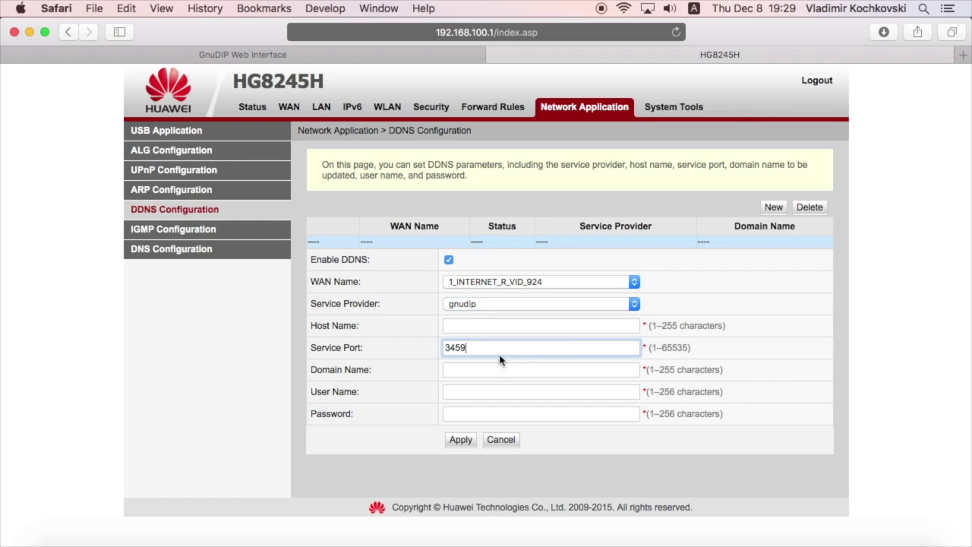
{"action": "left_click_drag", "start_coordinate": [444, 348], "coordinate": [499, 348]}
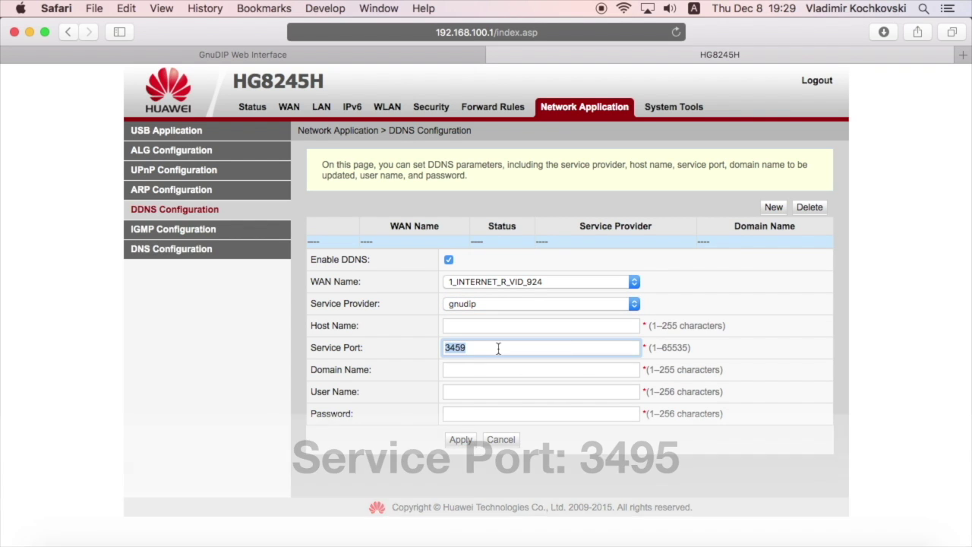
{"action": "type", "text": "3"}
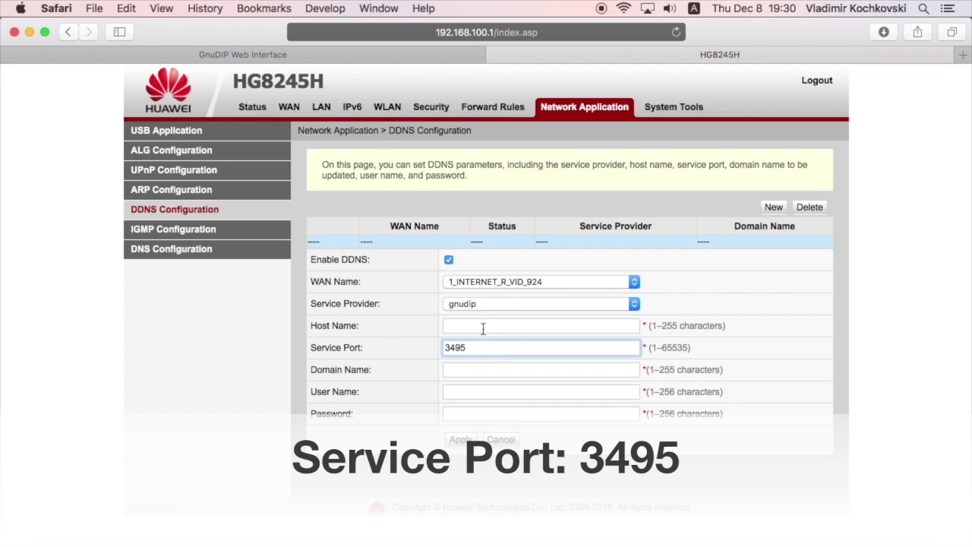
{"action": "left_click", "coordinate": [482, 326]}
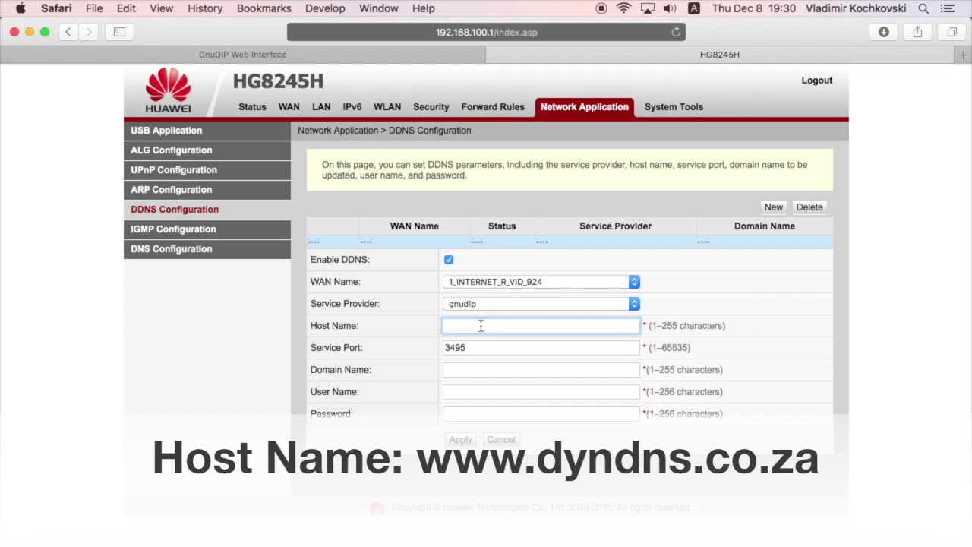
{"action": "type", "text": "www.dyndns.co.za"}
{"action": "left_click", "coordinate": [486, 371]}
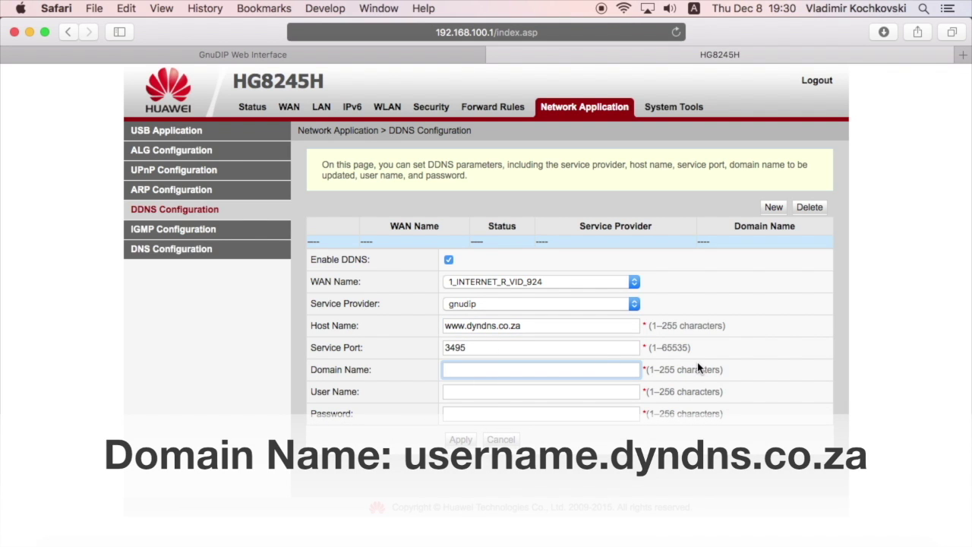
{"action": "type", "text": "testhuawei.dyndns.co.za"}
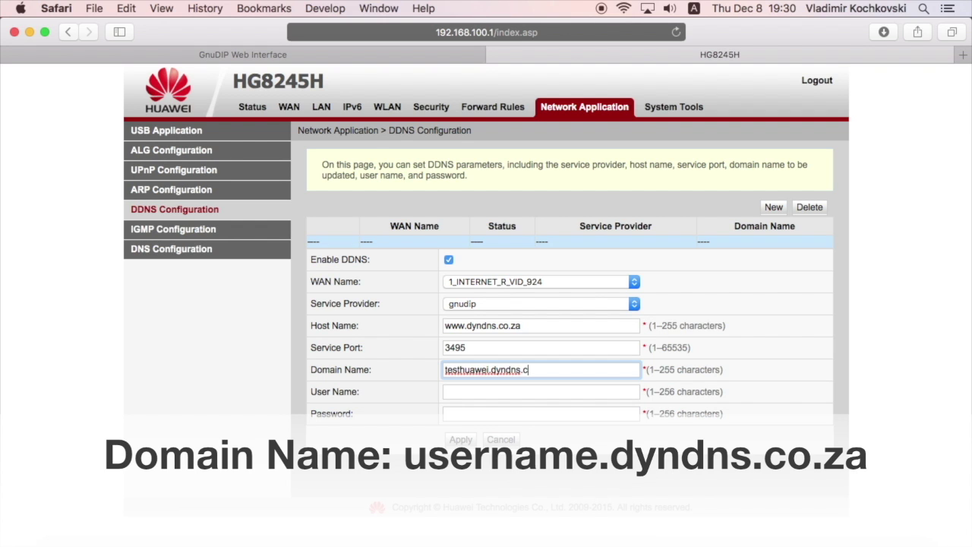
{"action": "left_click", "coordinate": [617, 392]}
{"action": "type", "text": "testhuawei"}
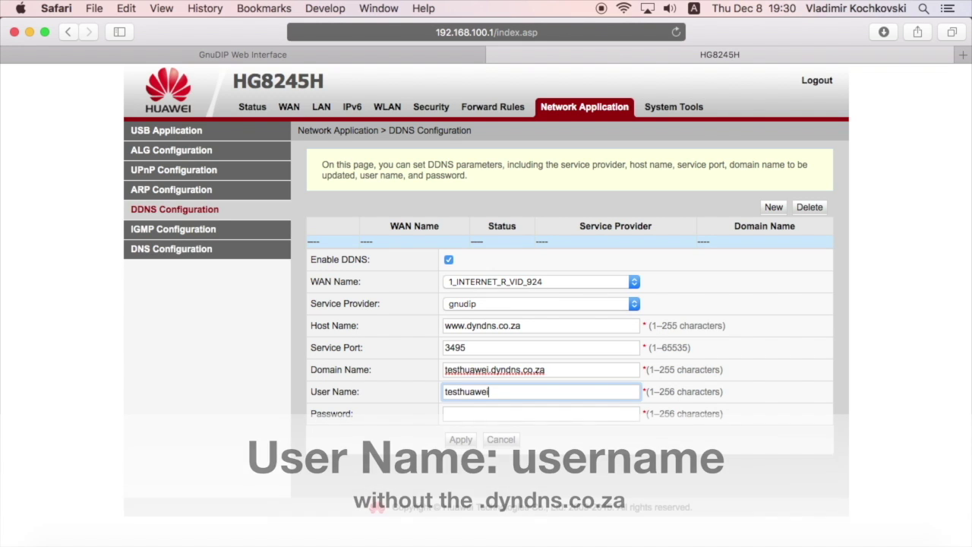
{"action": "key", "text": "Tab"}
{"action": "type", "text": "**********"}
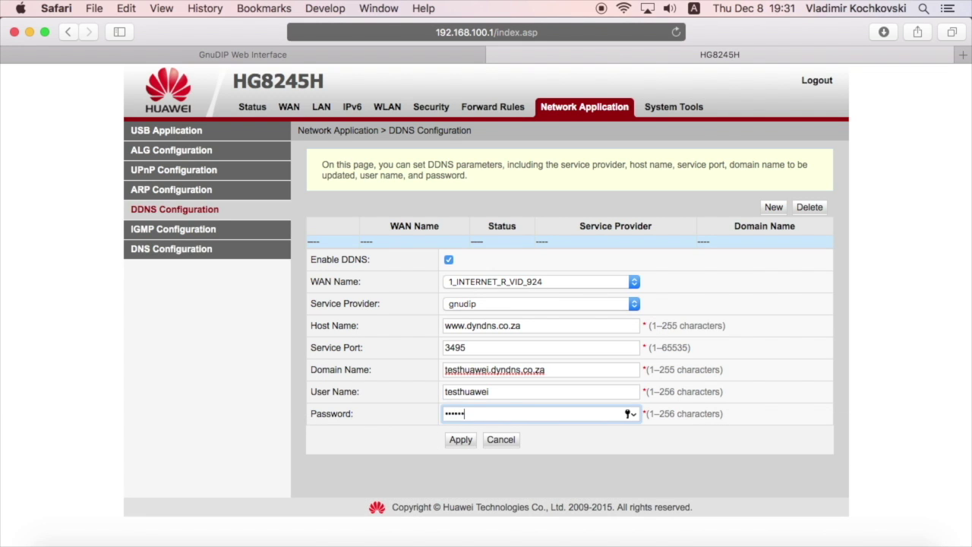
{"action": "left_click", "coordinate": [458, 441]}
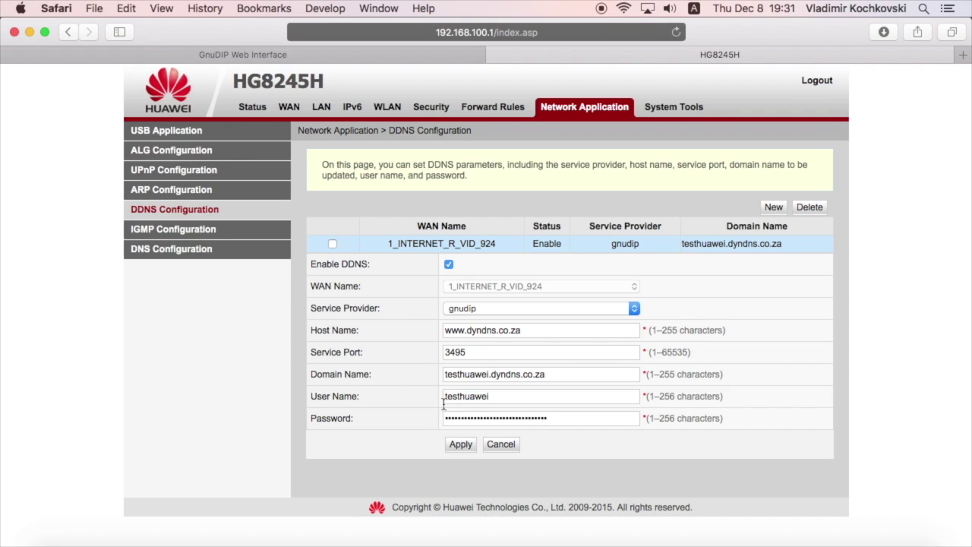
- Log in to GnuDIP as testhuawei on domain dyndns.co.za with the account password
{"action": "type", "text": "testhuawei"}
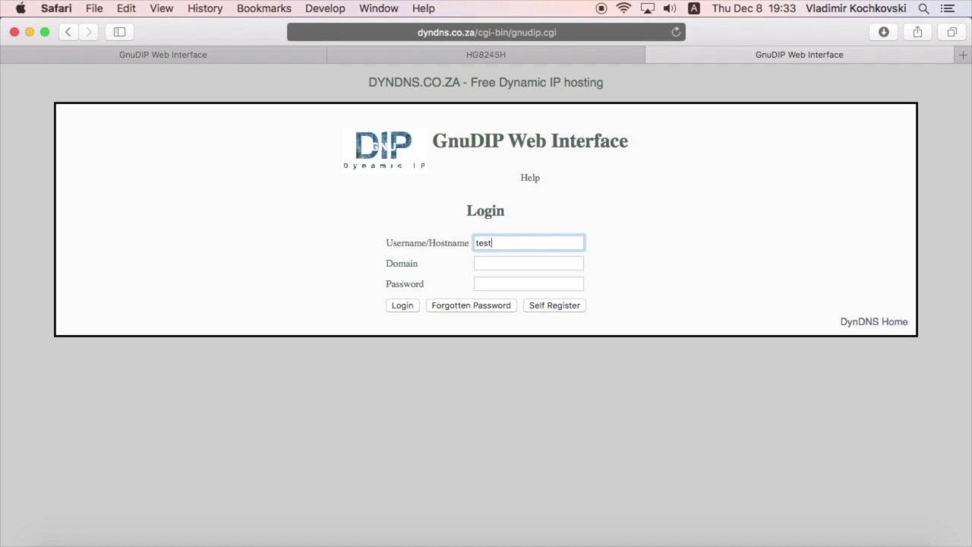
{"action": "key", "text": "Tab"}
{"action": "type", "text": "dyndns.co.za"}
{"action": "key", "text": "Tab"}
{"action": "type", "text": "••••••••••"}
{"action": "left_click", "coordinate": [402, 306]}
{"action": "left_click_drag", "start_coordinate": [599, 198], "coordinate": [673, 199]}
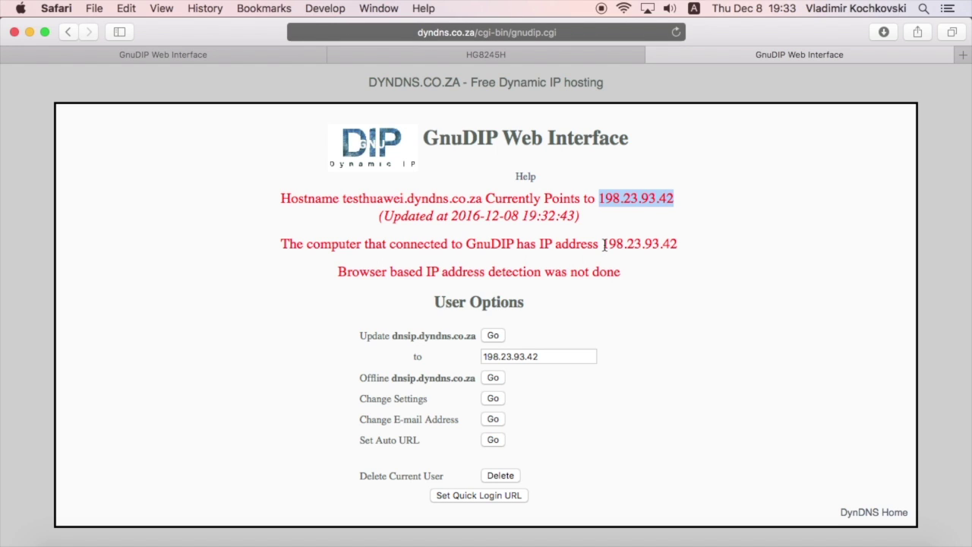
{"action": "left_click_drag", "start_coordinate": [604, 244], "coordinate": [690, 244]}
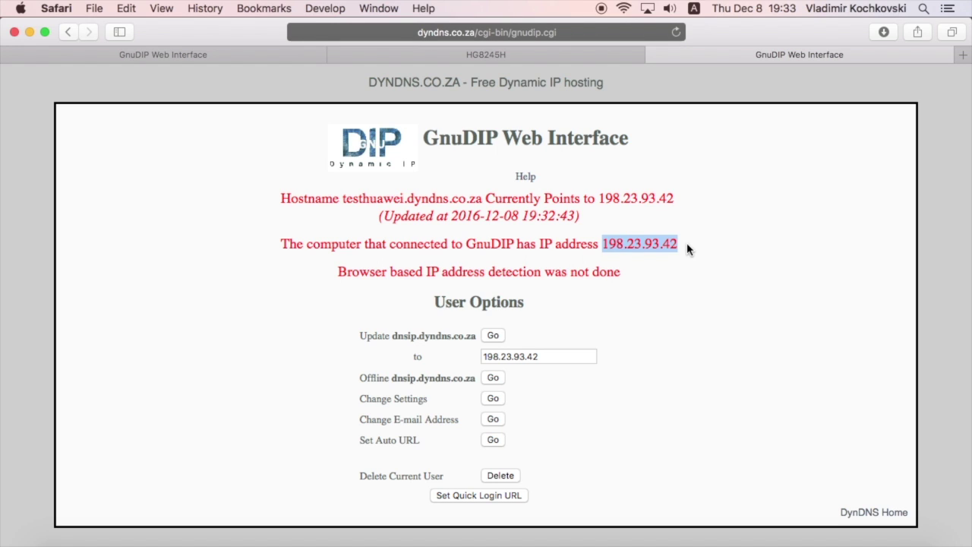
{"action": "left_click", "coordinate": [688, 249]}
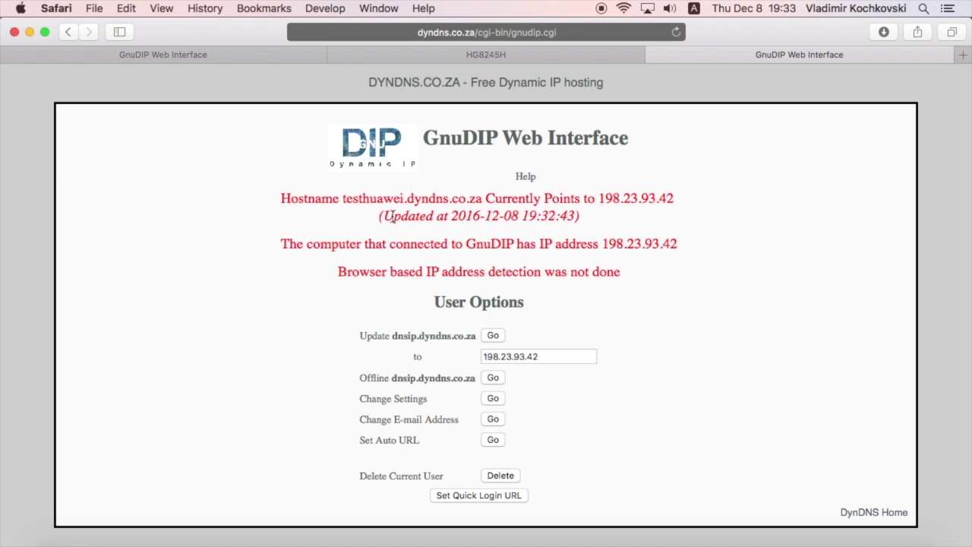
{"action": "left_click_drag", "start_coordinate": [386, 216], "coordinate": [572, 217]}
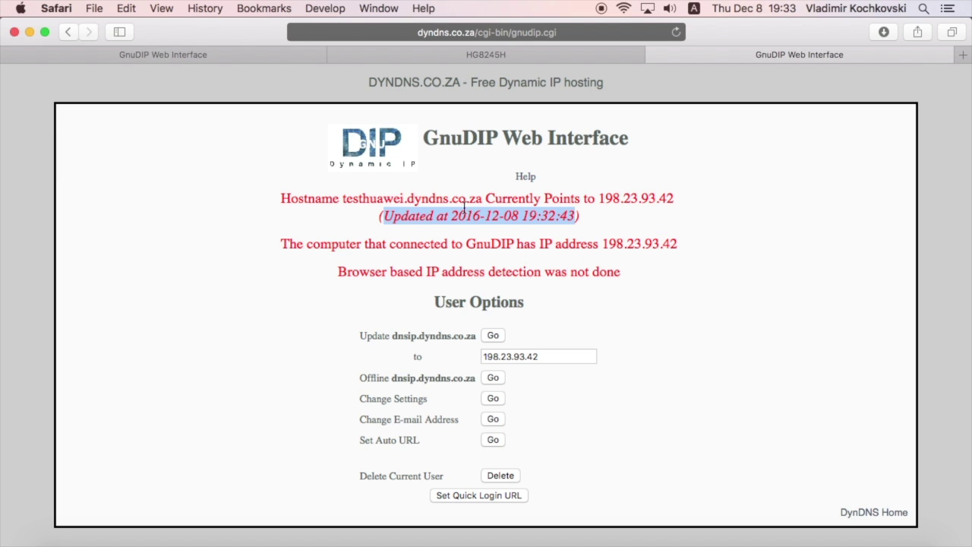
{"action": "left_click", "coordinate": [372, 213]}
{"action": "left_click_drag", "start_coordinate": [343, 199], "coordinate": [481, 199]}
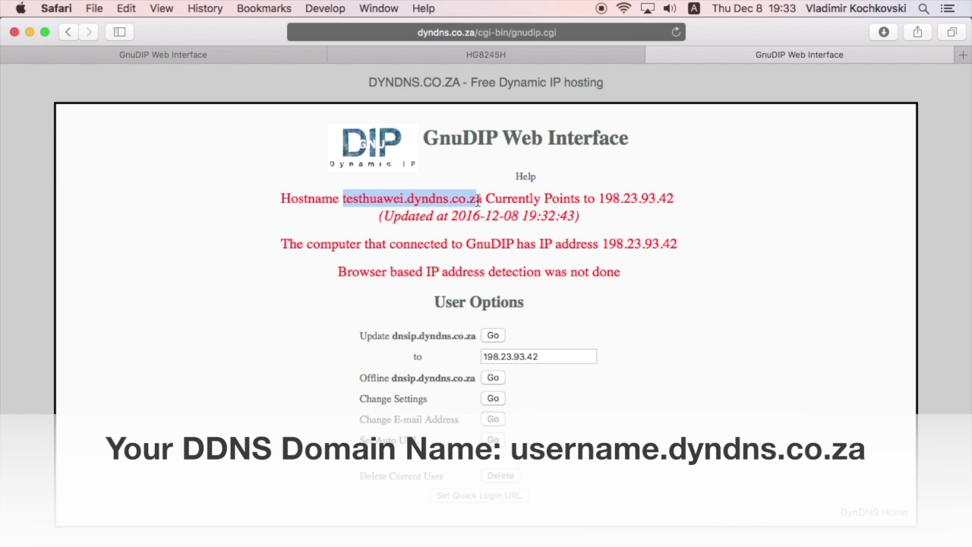